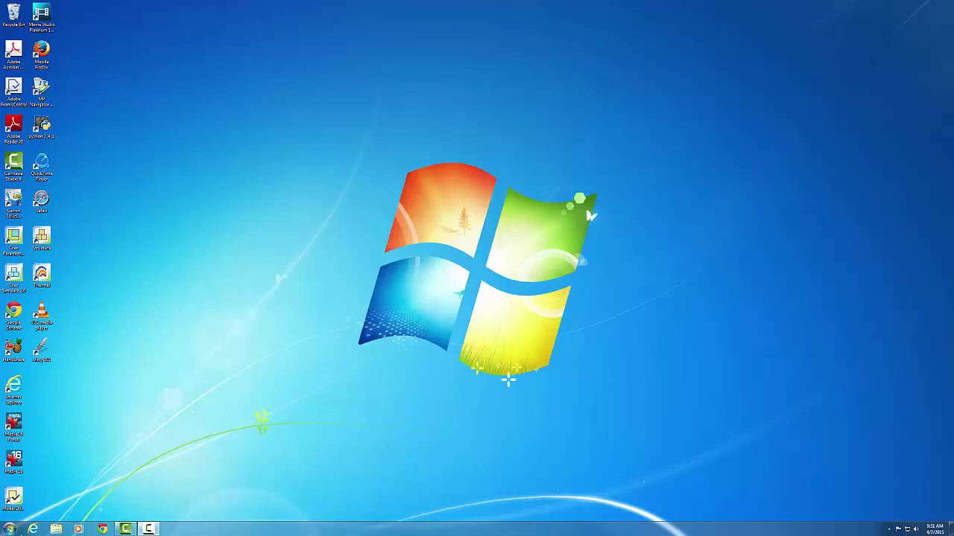
Step: Open User Work Disk (F:) from the Start menu's Computer list
left_click(11, 529)
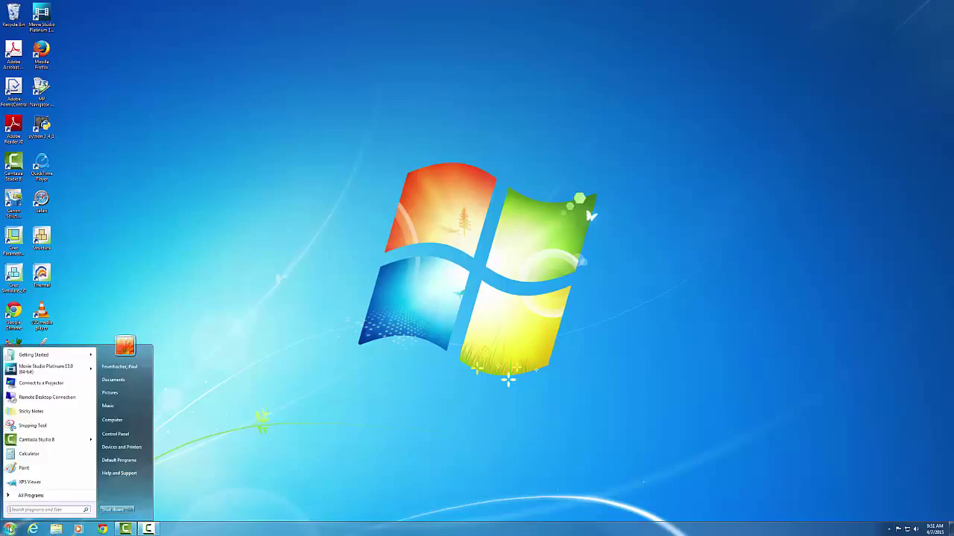
left_click(125, 425)
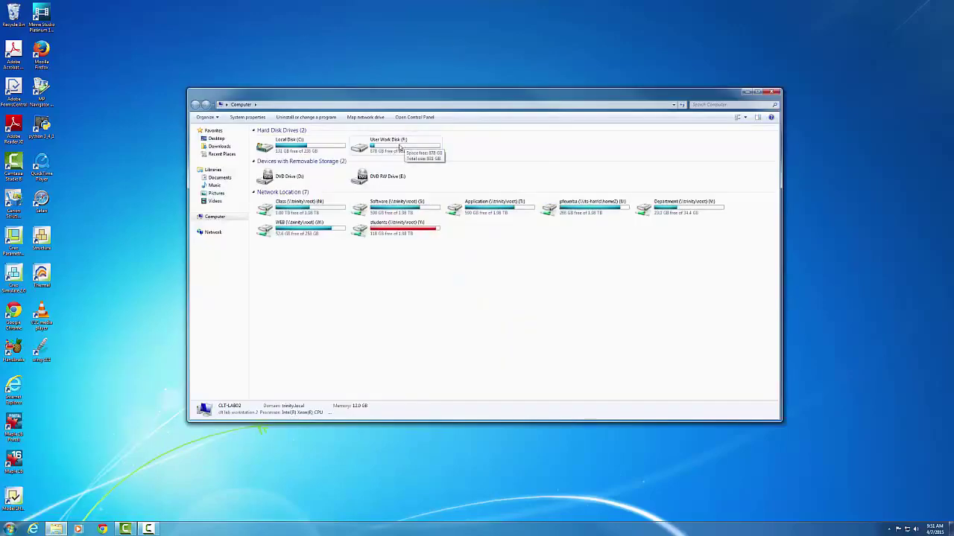
double_click(396, 146)
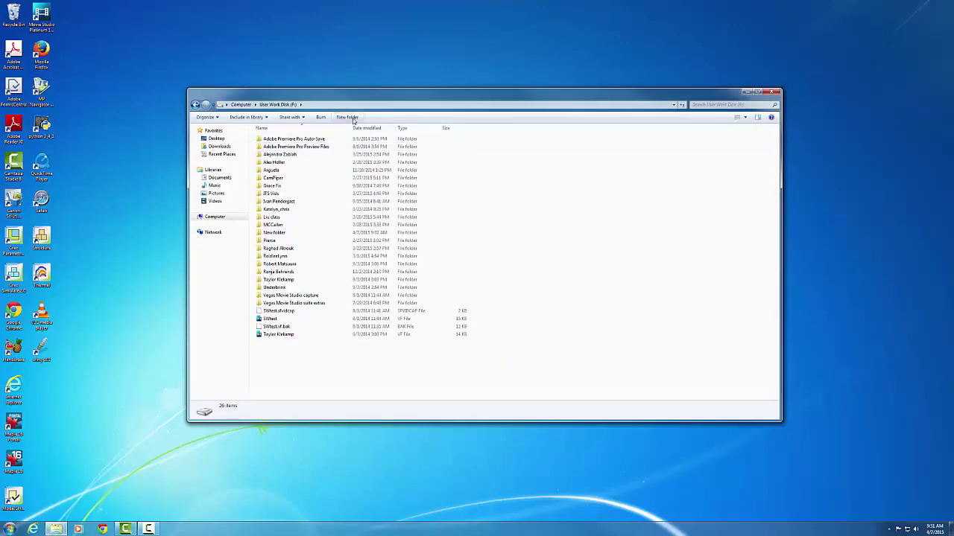
Step: Create a new folder there named with your own name, open it, then close Explorer
left_click(353, 119)
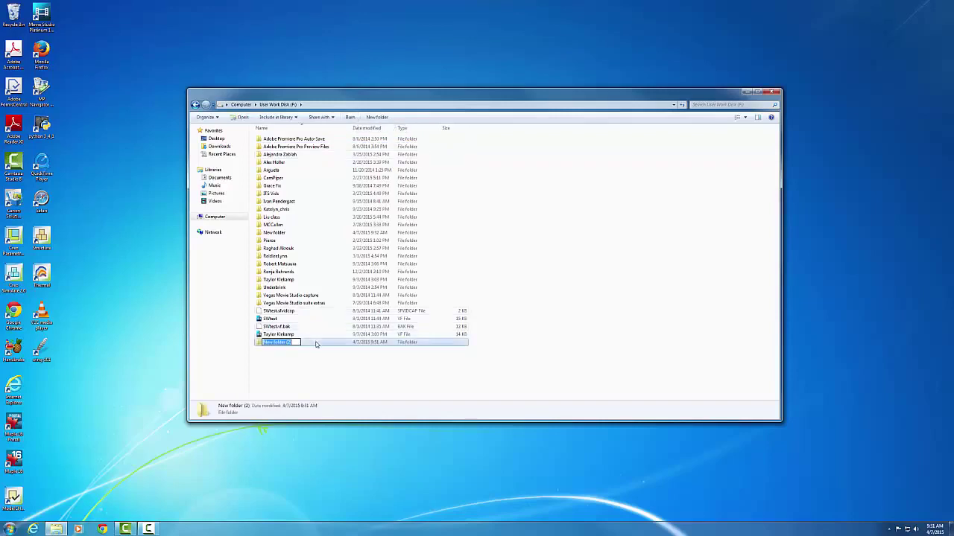
type("Paul_Feuerbacher")
key("Return")
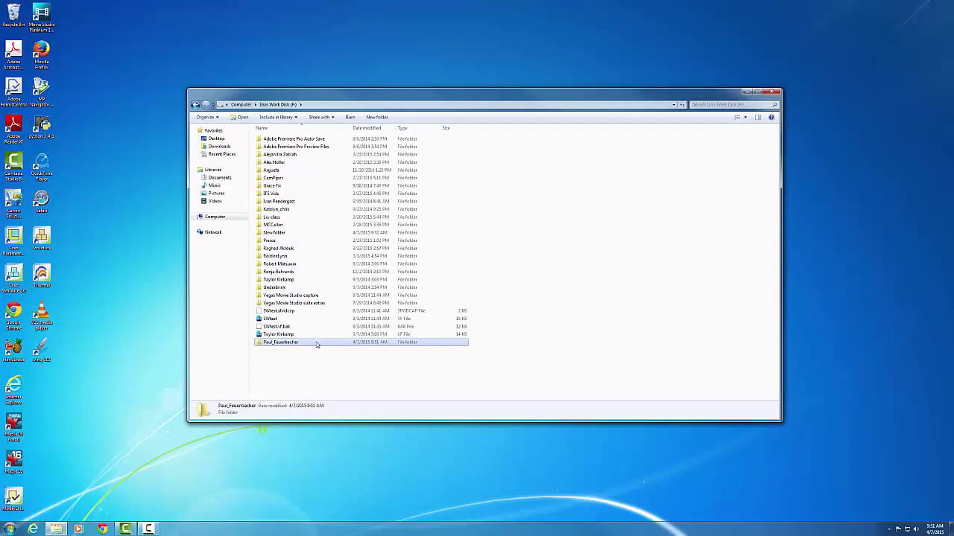
double_click(316, 344)
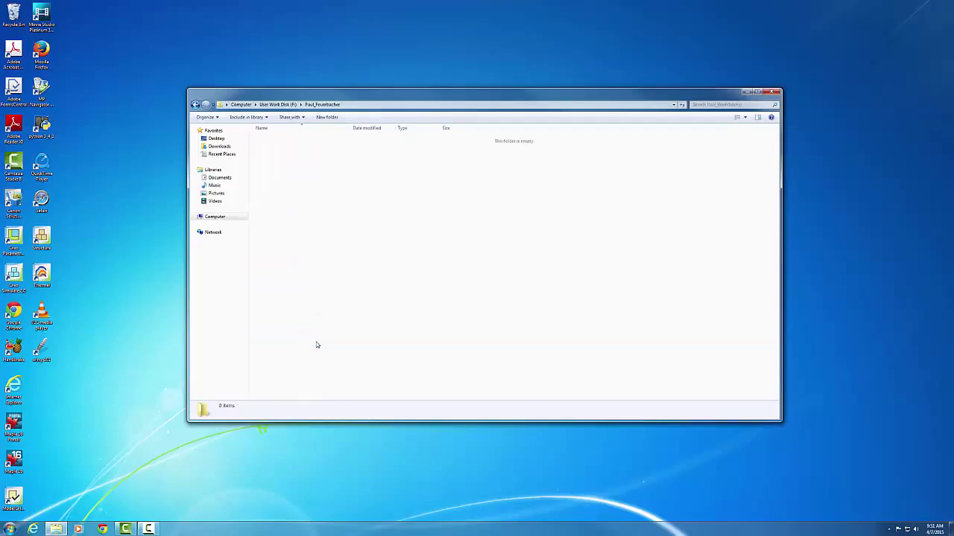
left_click(773, 93)
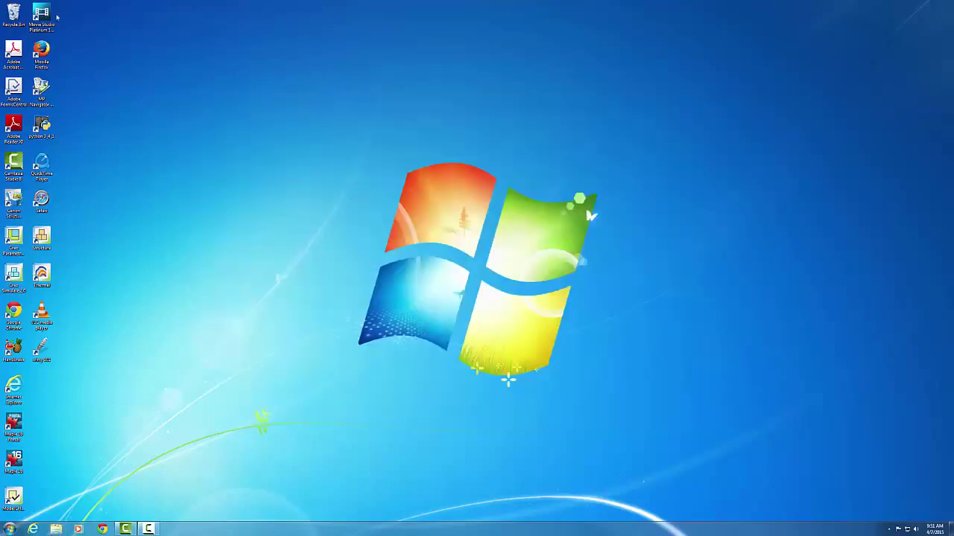
Step: Launch Movie Studio Platinum 13.0 and dismiss the missing-file warning and the Welcome screen
left_click(43, 30)
double_click(46, 16)
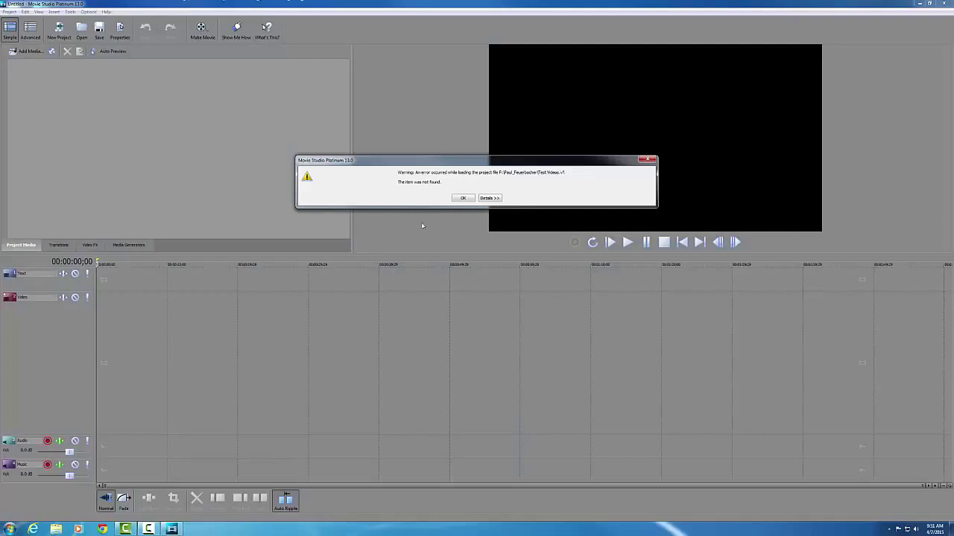
left_click(467, 200)
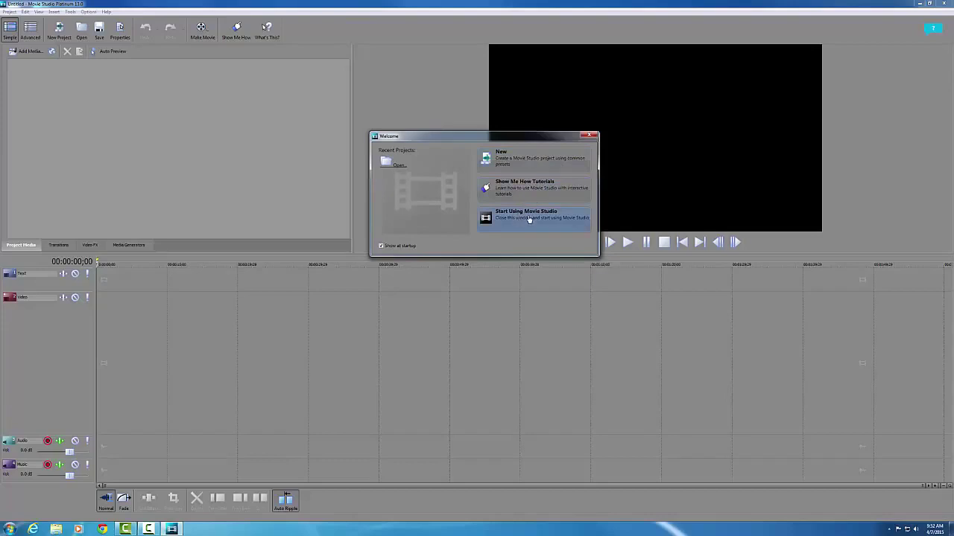
left_click(528, 218)
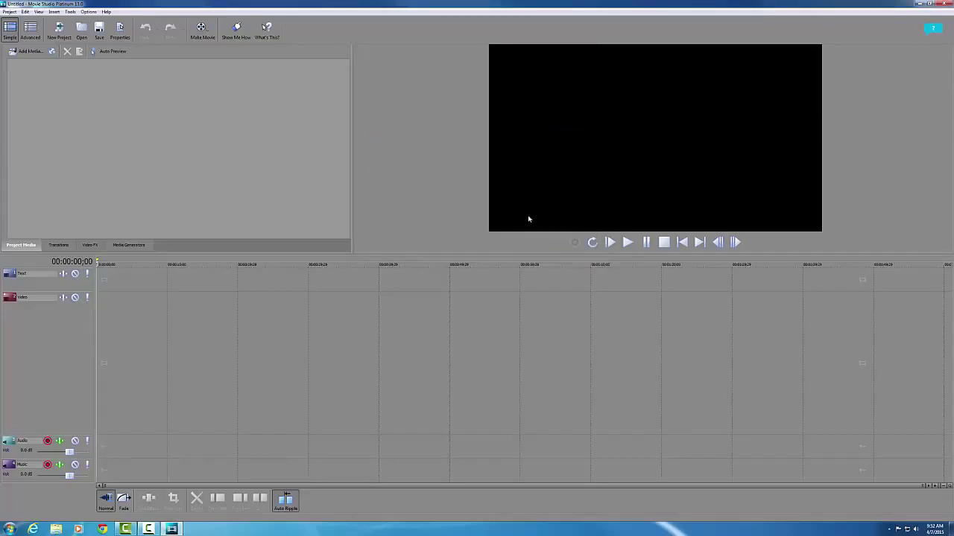
Step: Save the project as Test.vf in your personal folder on User Work Disk (F:)
left_click(9, 12)
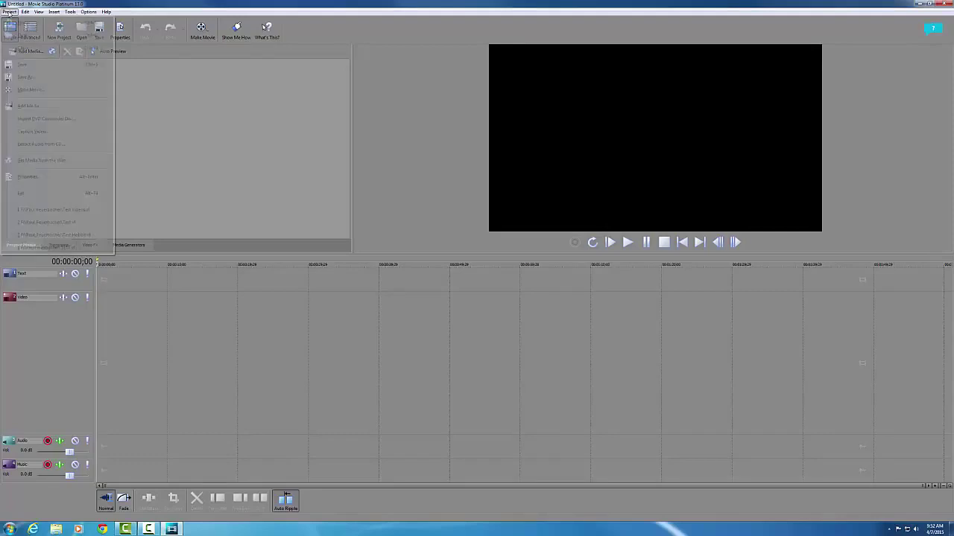
left_click(36, 76)
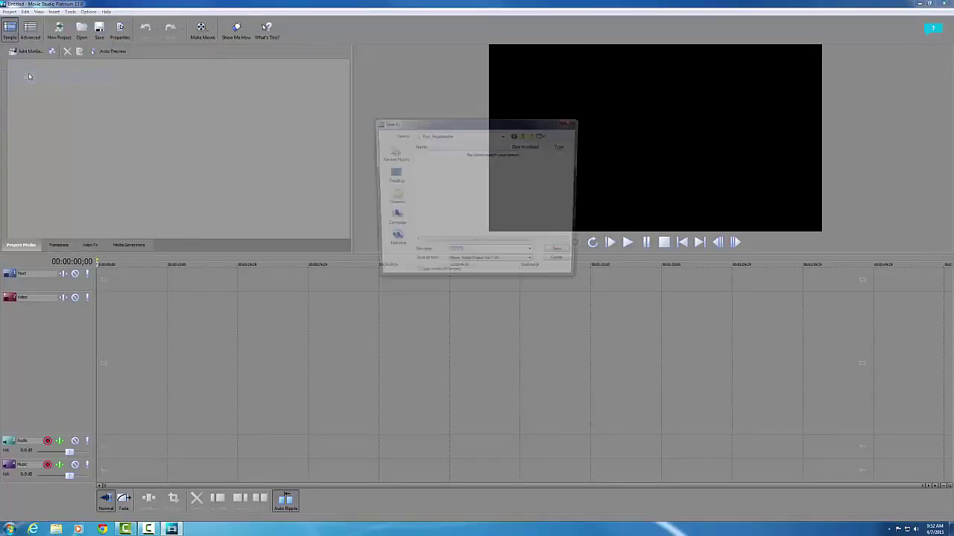
left_click(391, 220)
double_click(473, 183)
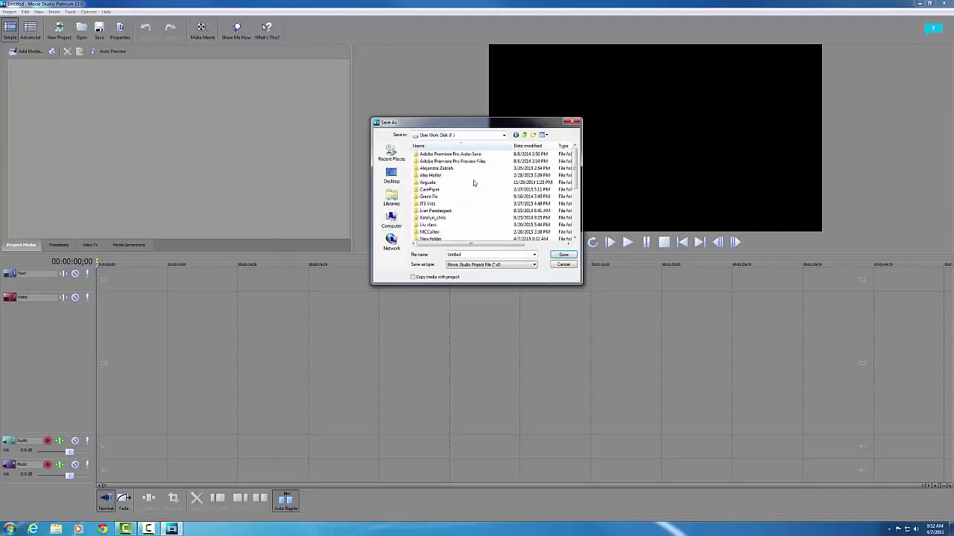
left_click_drag(576, 170, 576, 212)
left_click(436, 162)
double_click(435, 162)
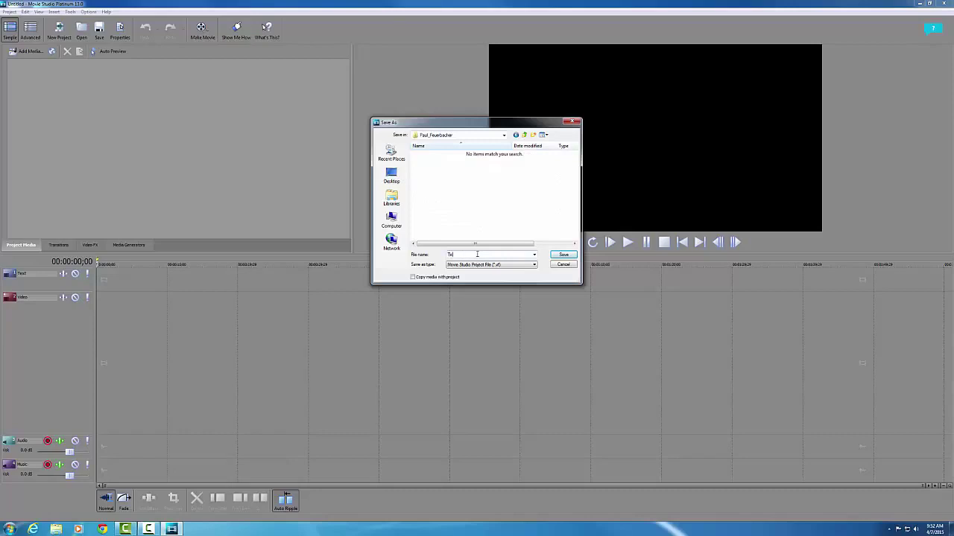
key("Return")
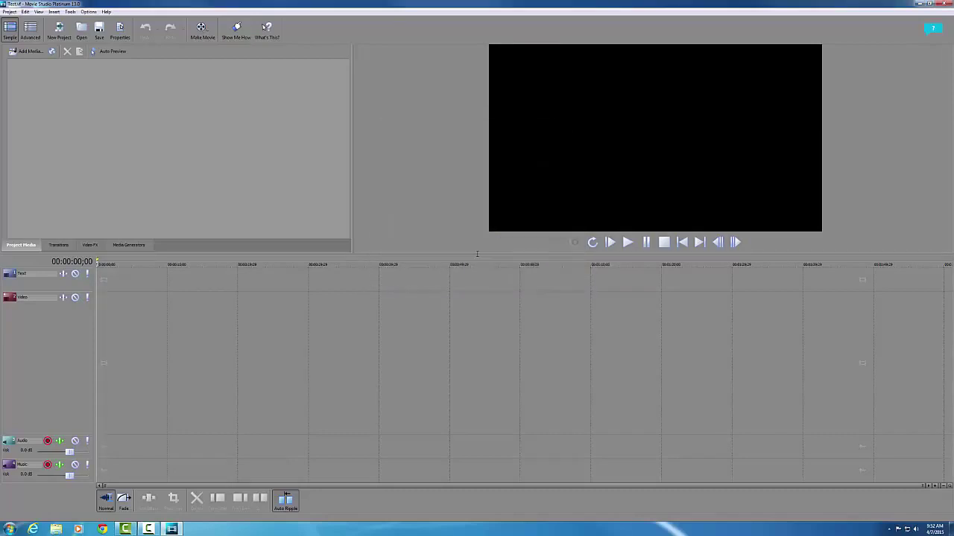
Step: Start Project > Capture Video using the DV format
left_click(10, 12)
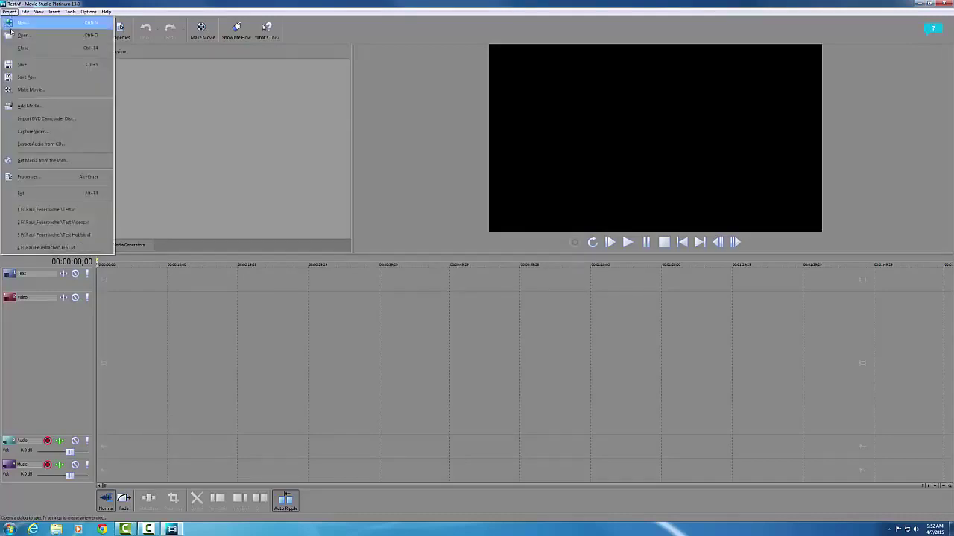
left_click(48, 132)
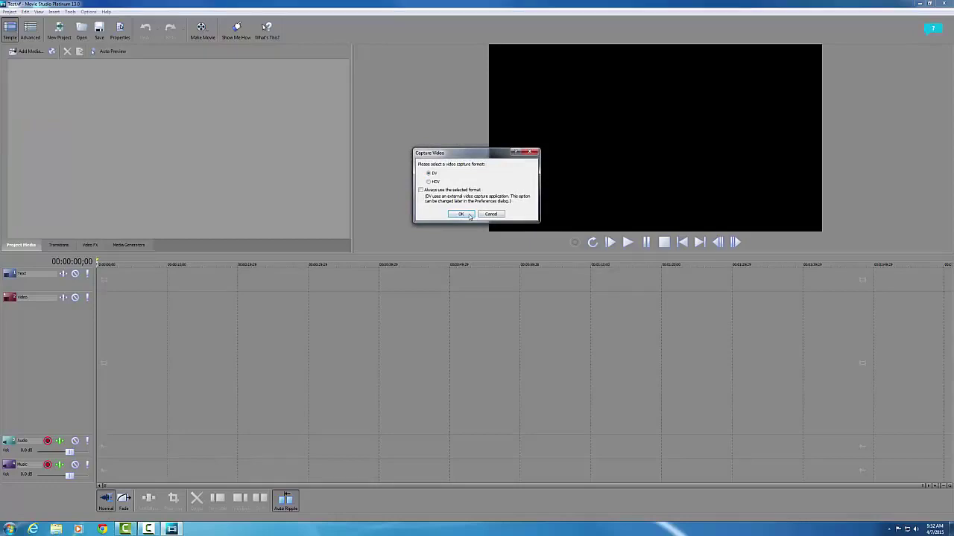
left_click(469, 215)
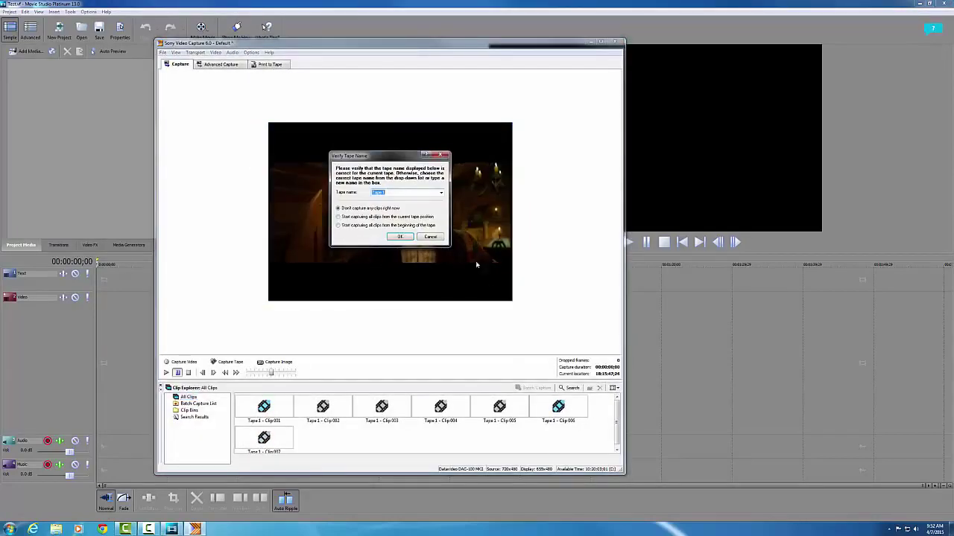
Step: Accept the tape name and point the Disk Management capture folder to your personal F: folder
left_click(399, 236)
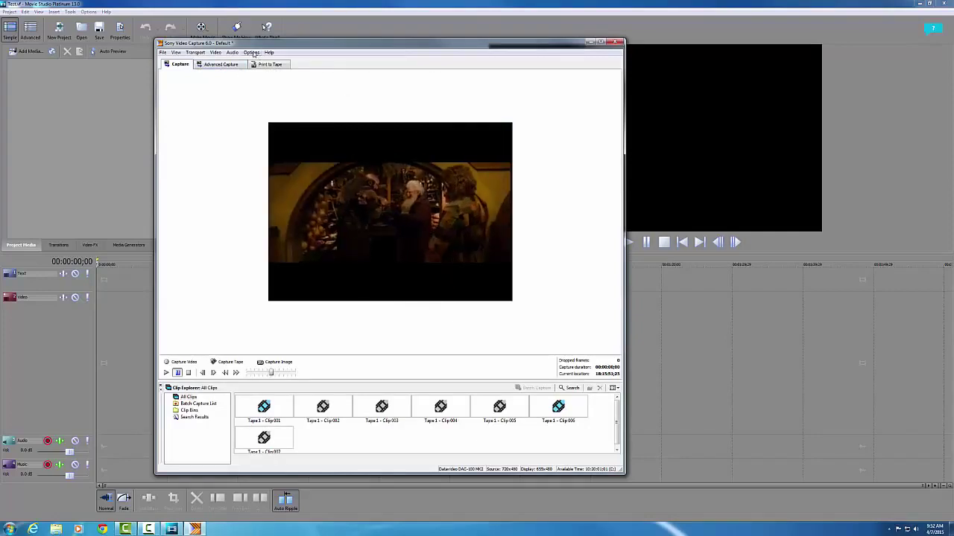
left_click(252, 53)
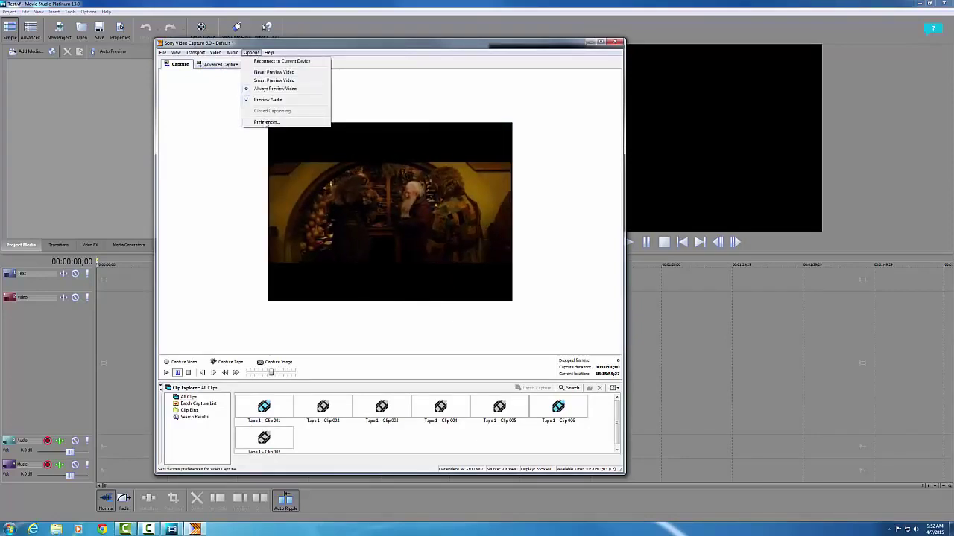
left_click(266, 122)
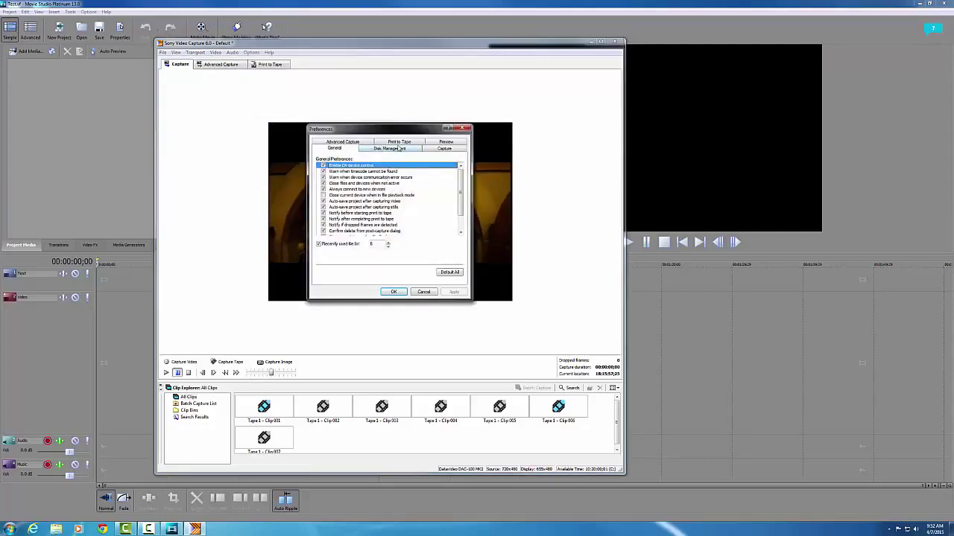
left_click(398, 148)
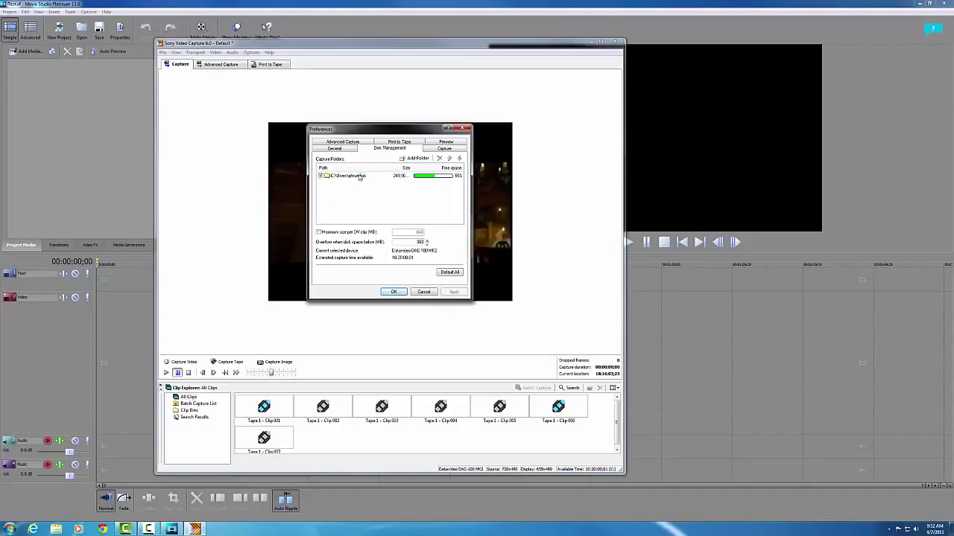
double_click(345, 176)
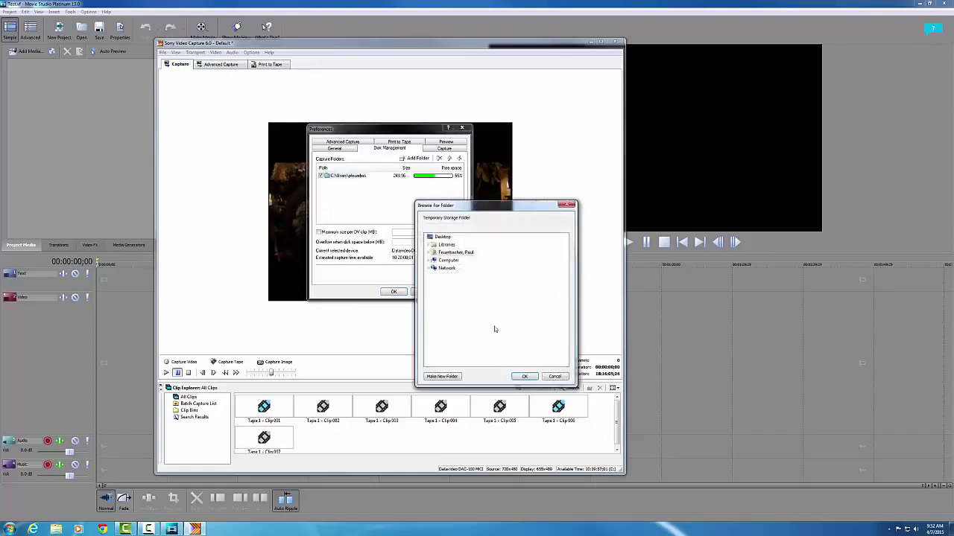
double_click(451, 262)
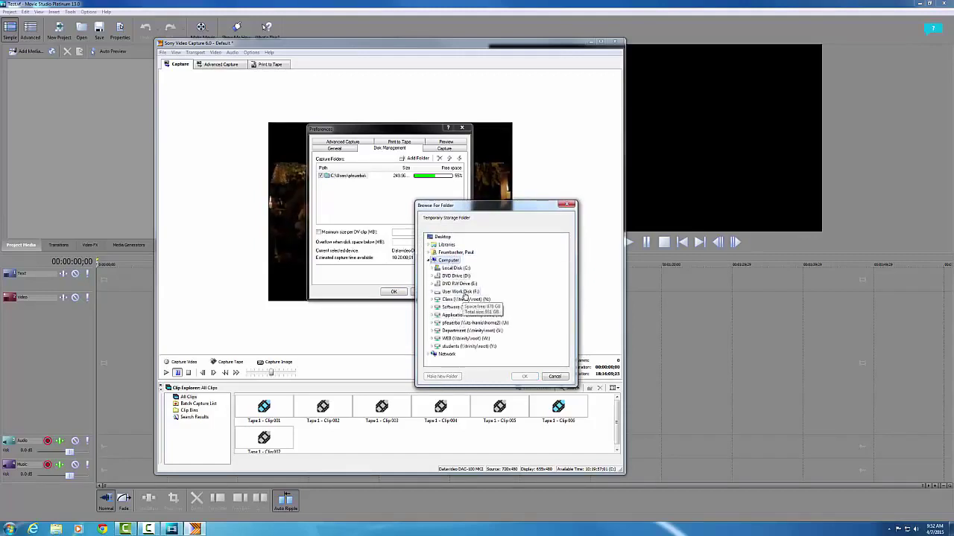
double_click(462, 291)
left_click_drag(566, 272, 566, 321)
left_click(473, 276)
left_click(524, 376)
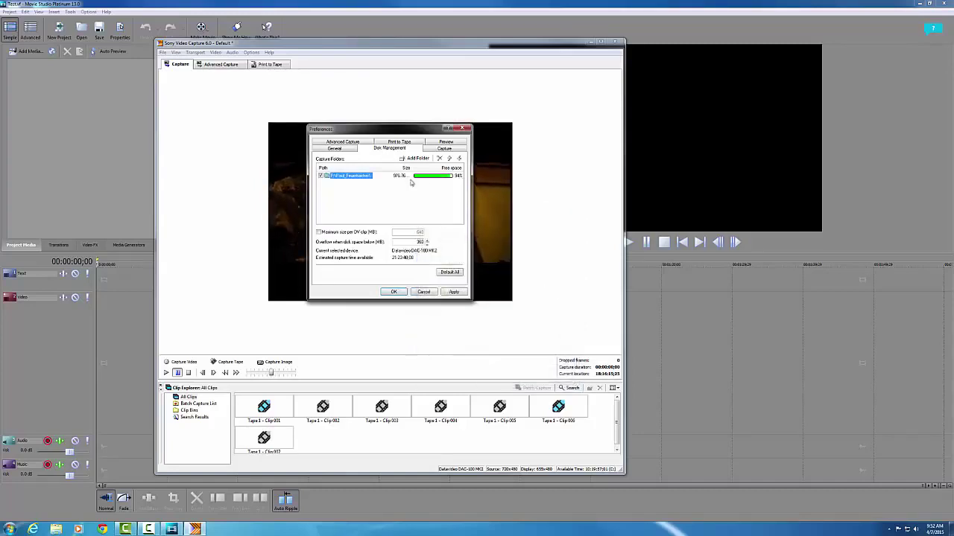
Step: Close Preferences with OK so the new capture folder is applied
left_click(397, 292)
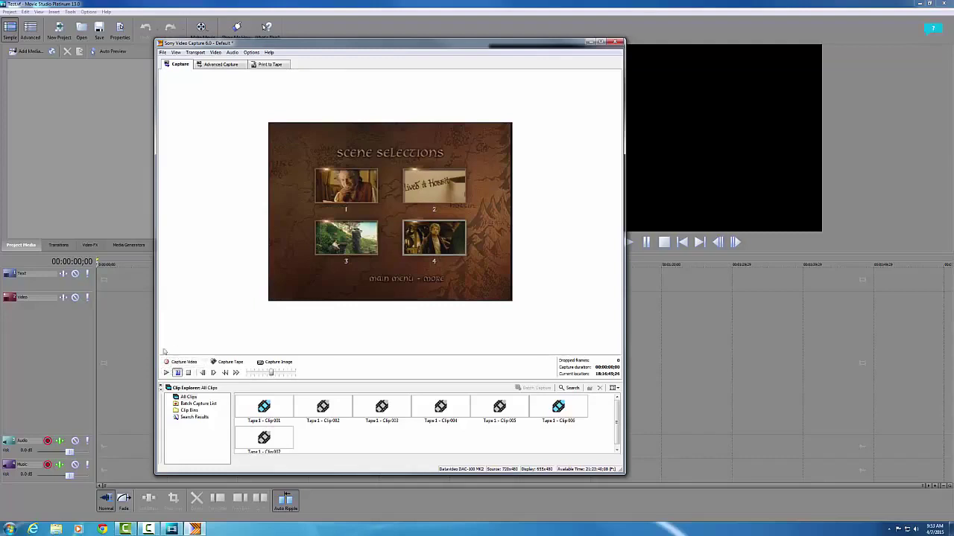
Step: Record about 35 seconds of DVD playback, add the clip to the project, and close Video Capture
left_click(184, 362)
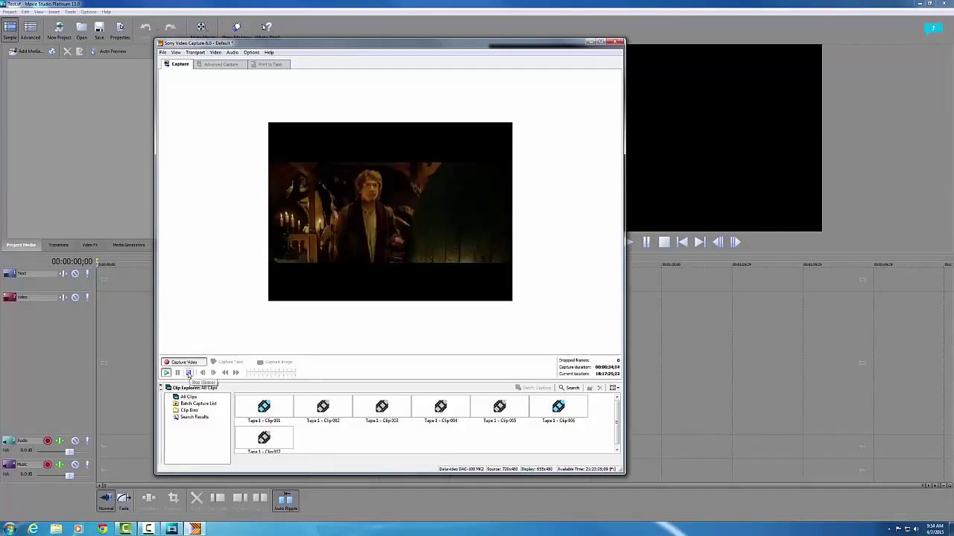
left_click(189, 373)
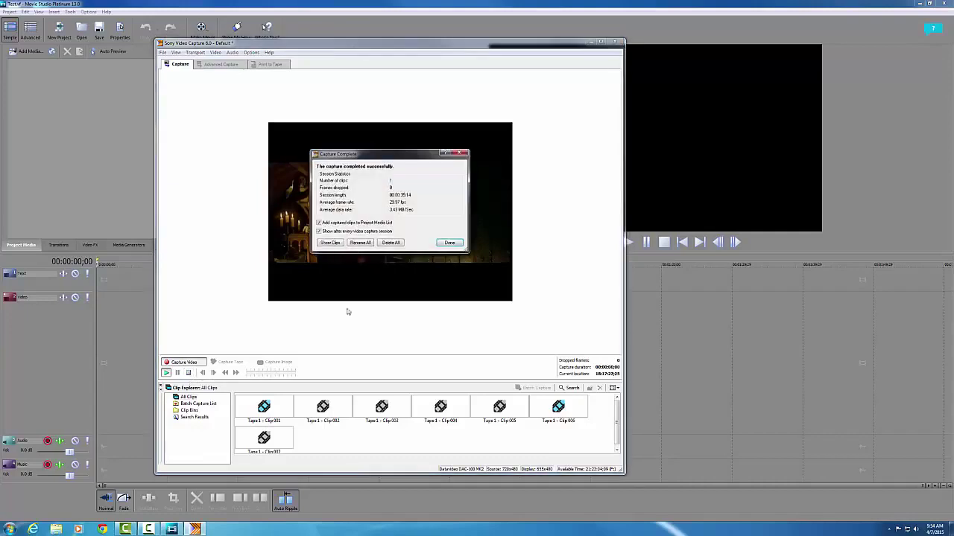
left_click(450, 243)
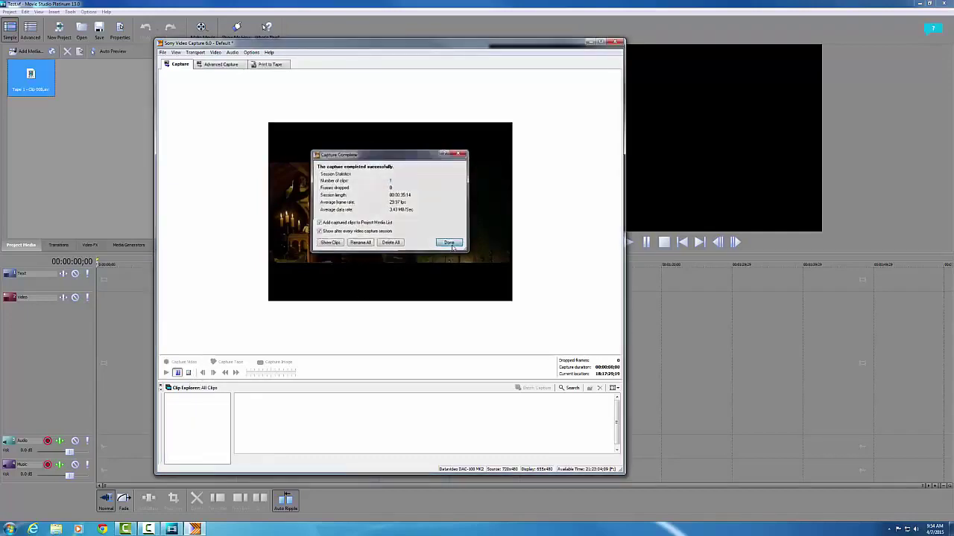
left_click(618, 42)
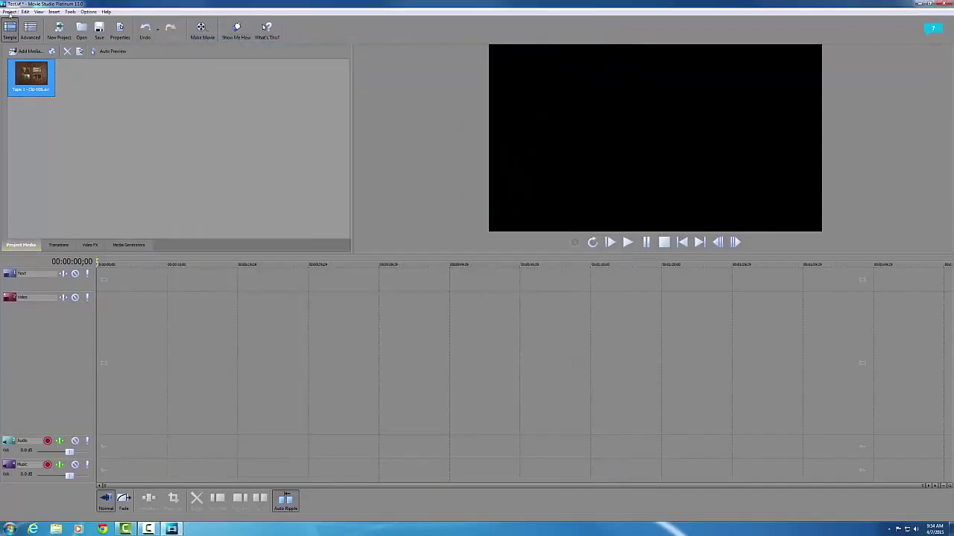
Step: Save Test.vf, then drop Tape 1 - Clip 008 at the start of the timeline
left_click(10, 12)
left_click(22, 67)
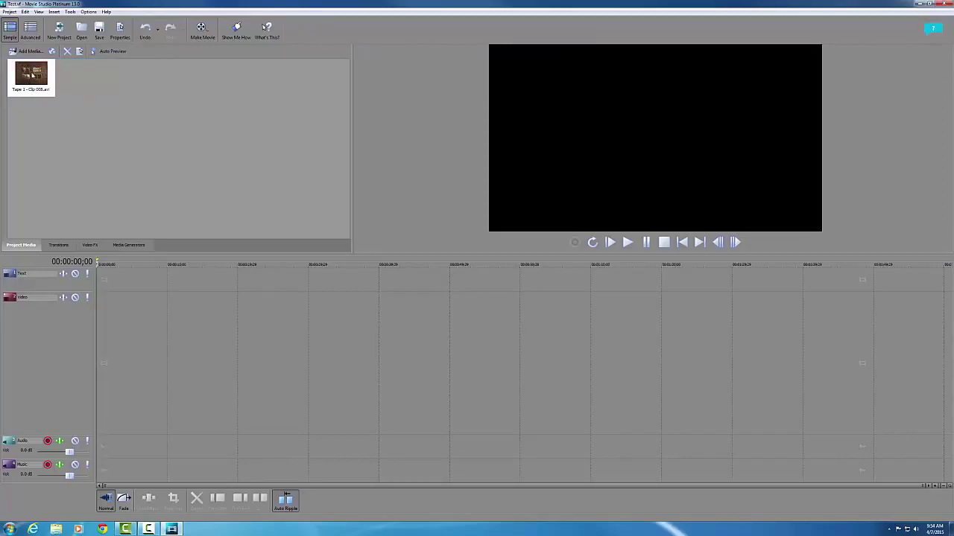
left_click_drag(31, 75, 97, 360)
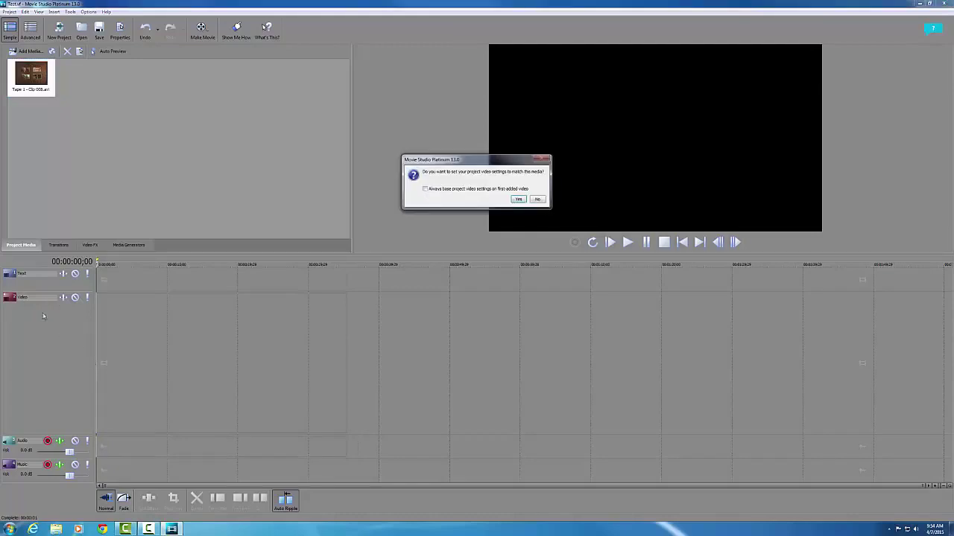
Step: Answer Yes so the project video settings match the captured clip
left_click(519, 200)
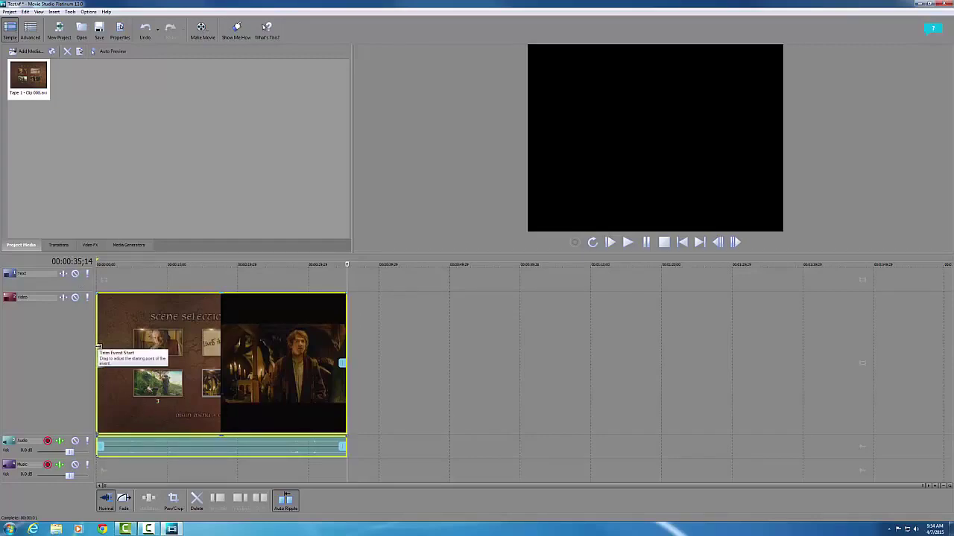
Step: Trim the DVD menu footage off the clip's start, about five seconds in
left_click(124, 474)
left_click(140, 474)
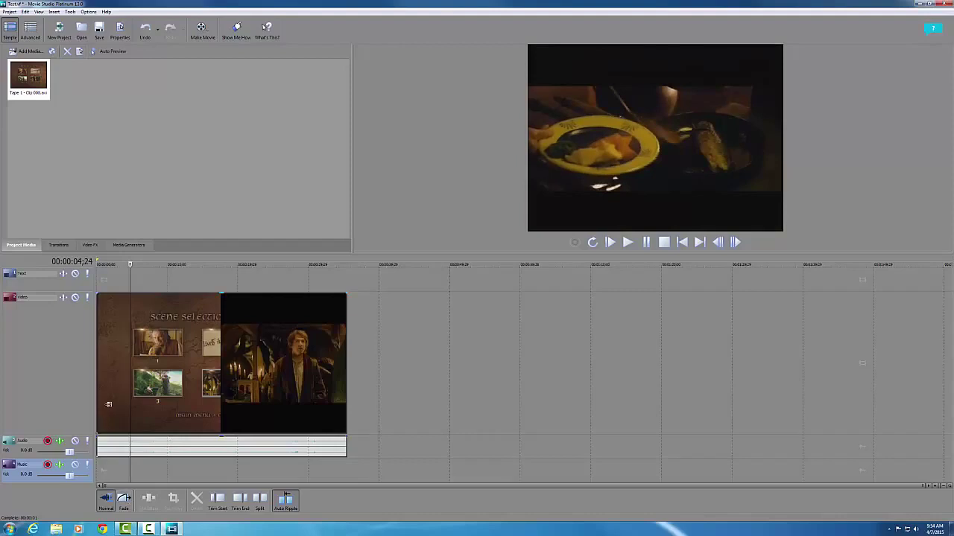
left_click(98, 362)
left_click_drag(98, 362, 130, 363)
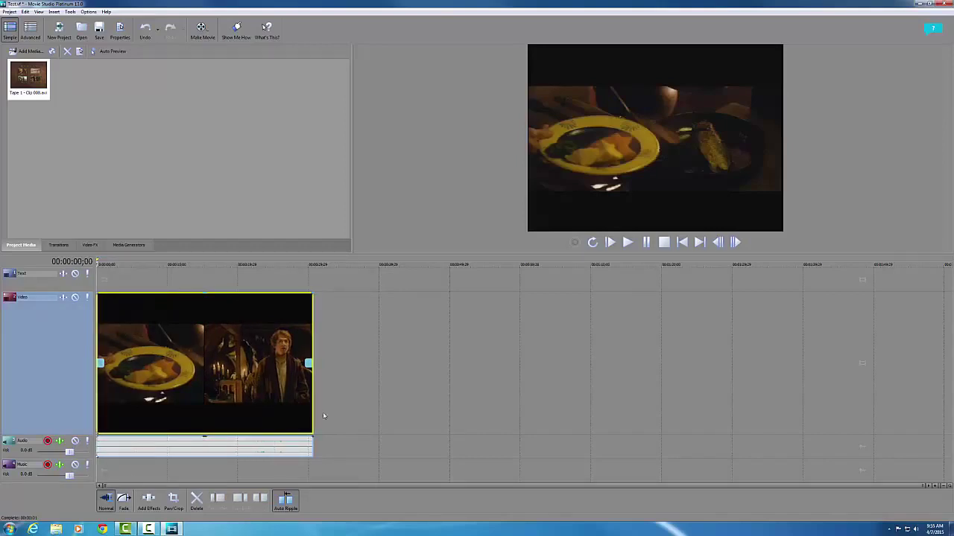
Step: Preview the clip and trim its end back to 00:00:24;09
left_click(196, 471)
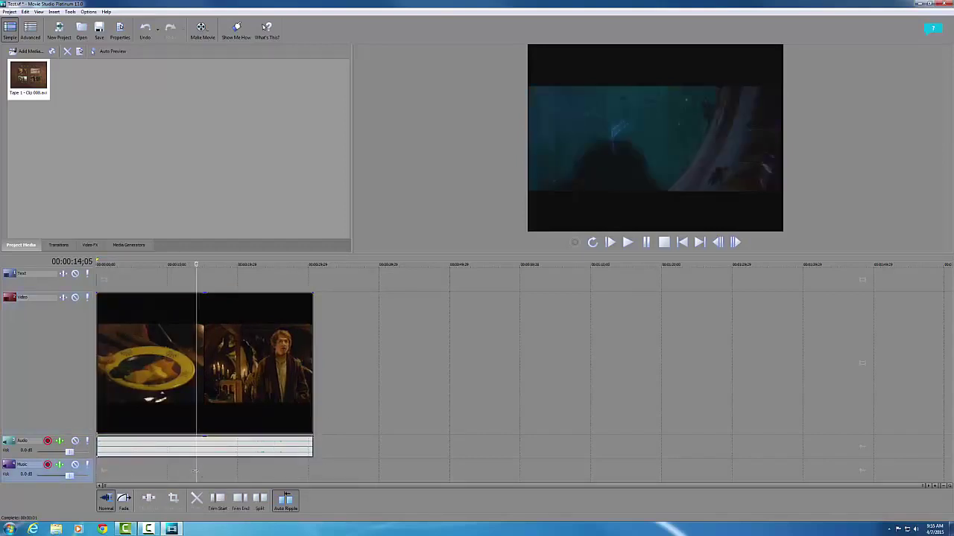
key("space")
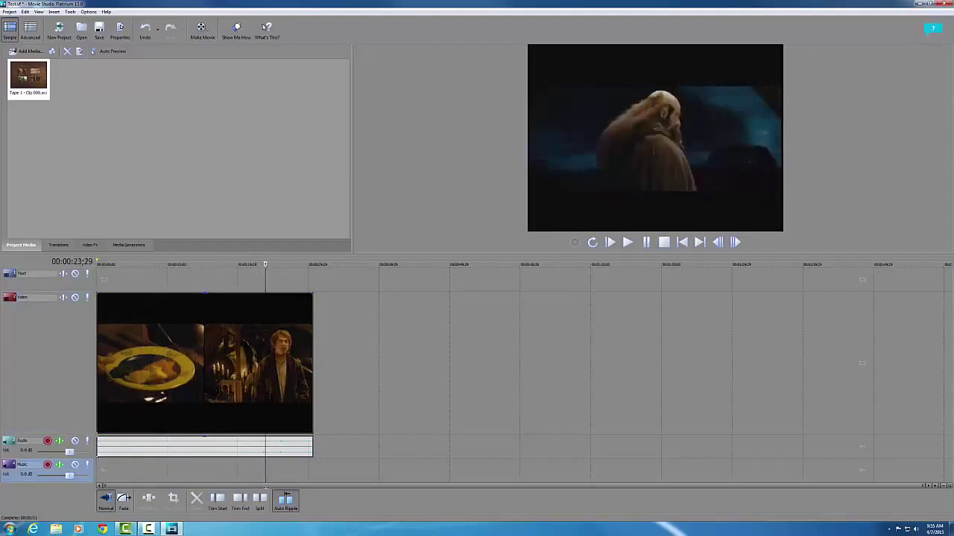
mouse_move(272, 488)
left_mouse_down()
mouse_move(283, 488)
mouse_move(267, 493)
left_mouse_up()
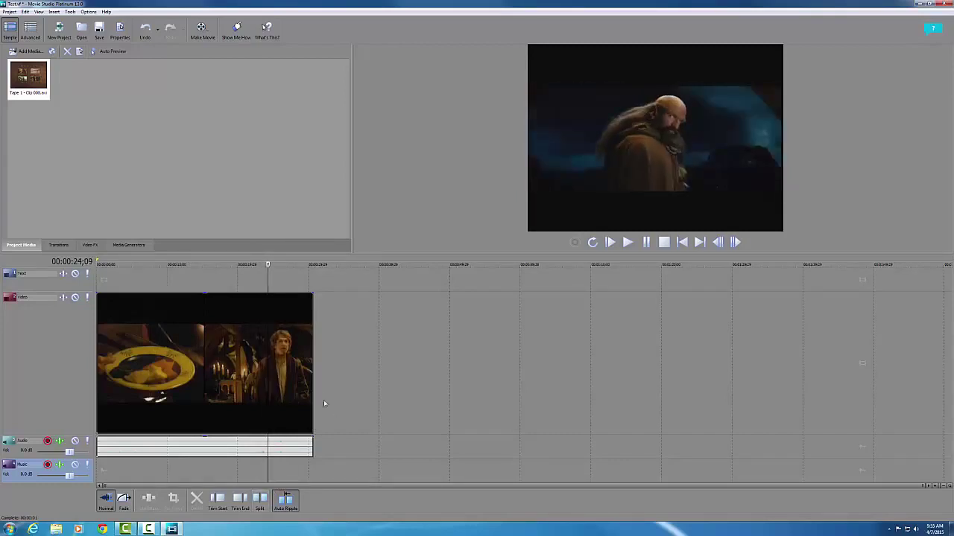
left_click(309, 365)
left_click_drag(309, 365, 267, 369)
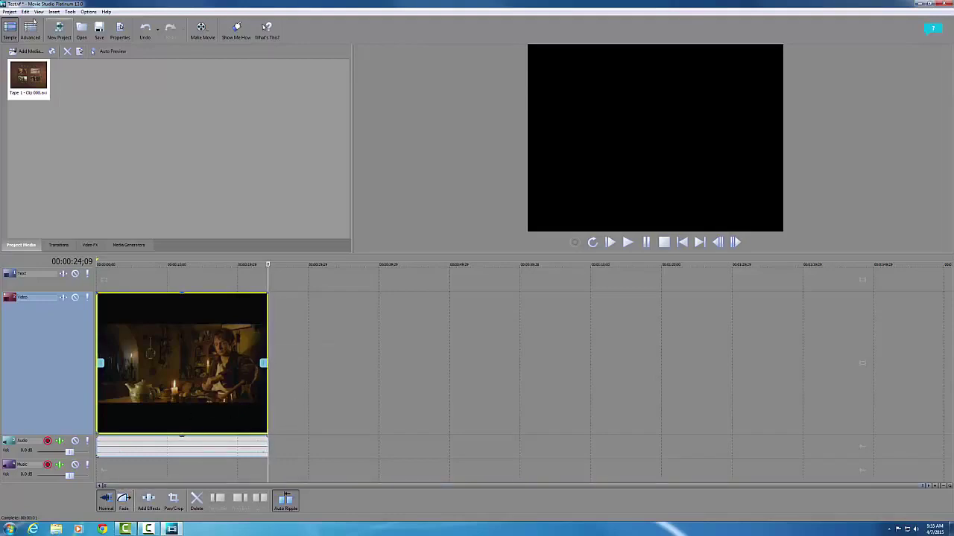
left_click(25, 12)
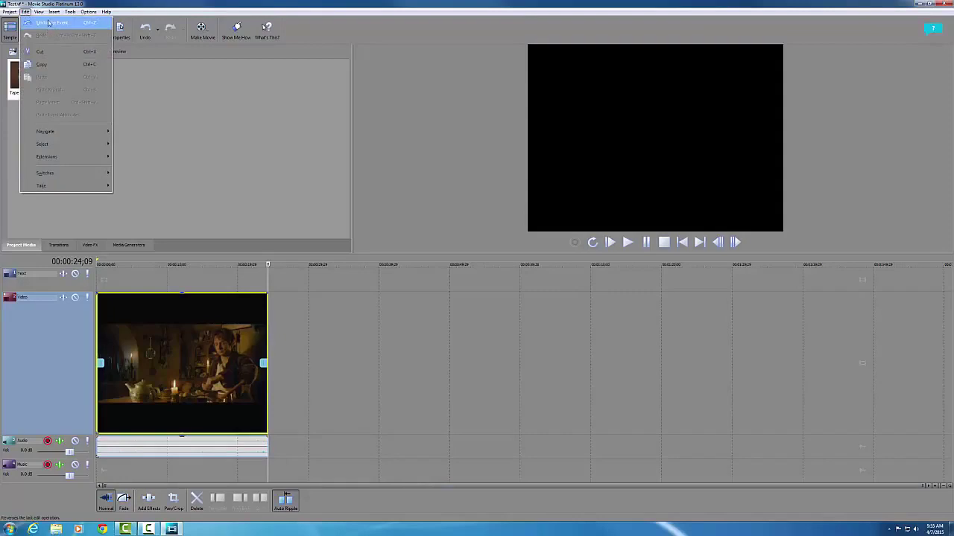
left_click(48, 23)
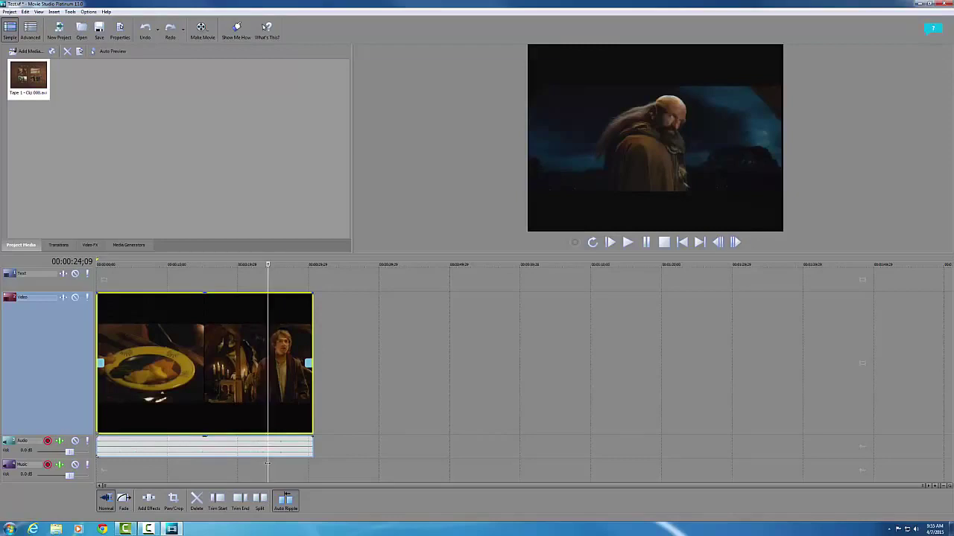
key("s")
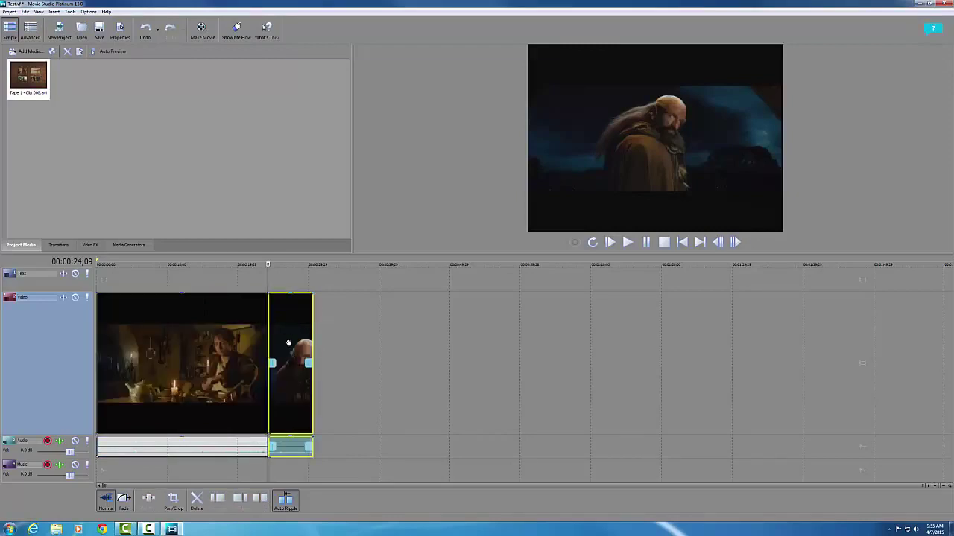
left_click(288, 343)
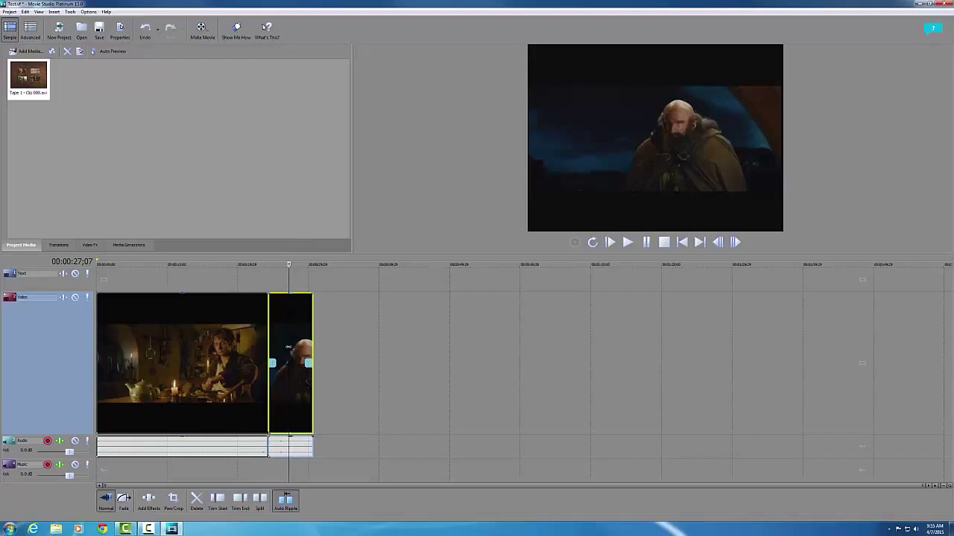
key("Delete")
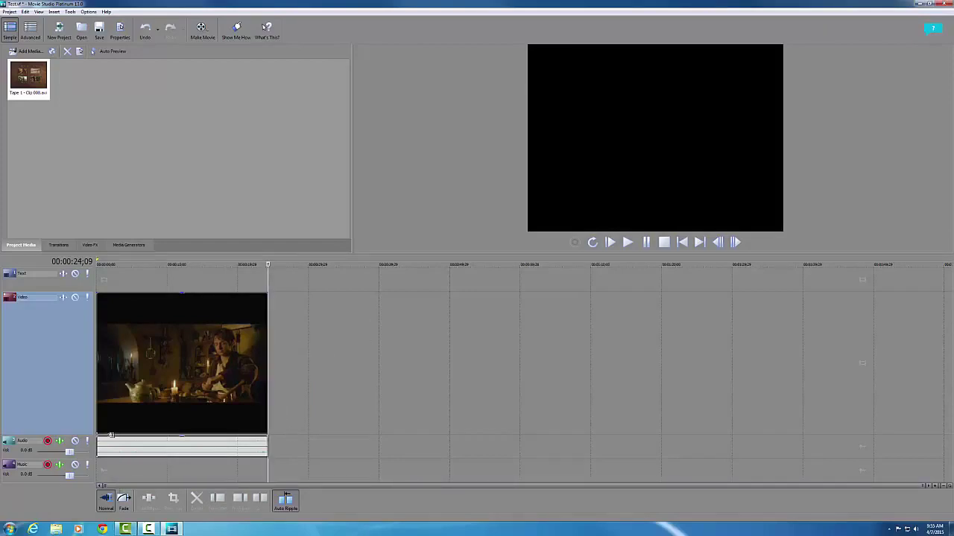
Step: In Fade edit mode, select the clip's video and audio events to show fade handles, then save Test.vf
left_click(124, 502)
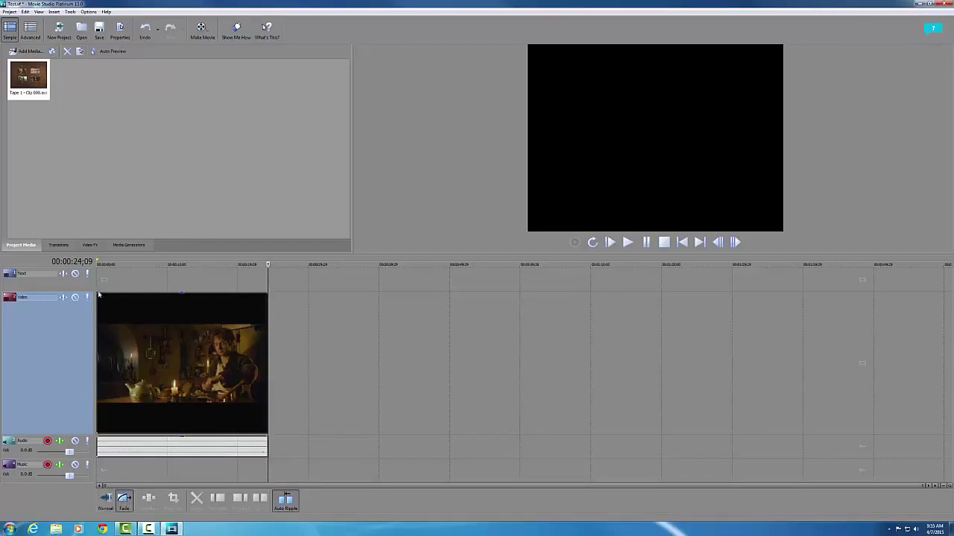
left_click(99, 299)
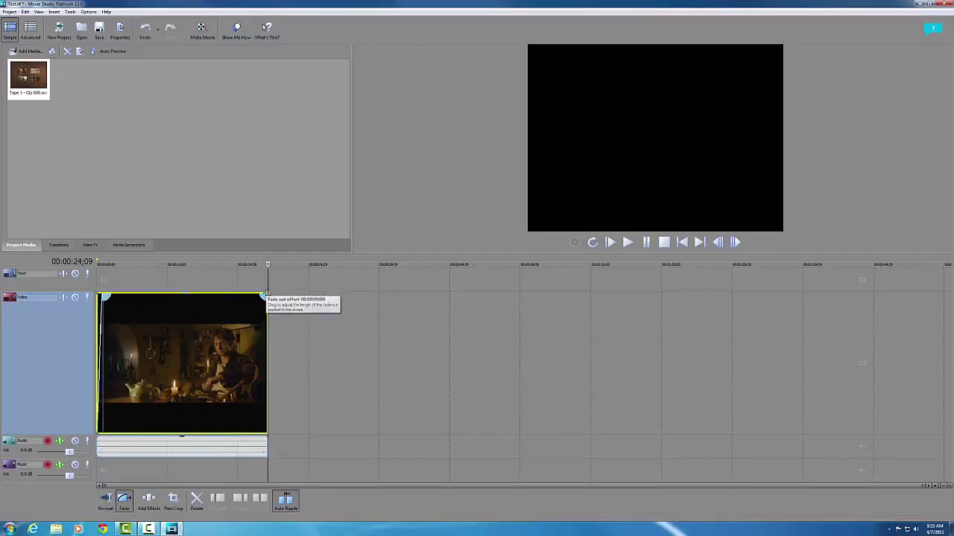
left_click(102, 440)
left_click(105, 444)
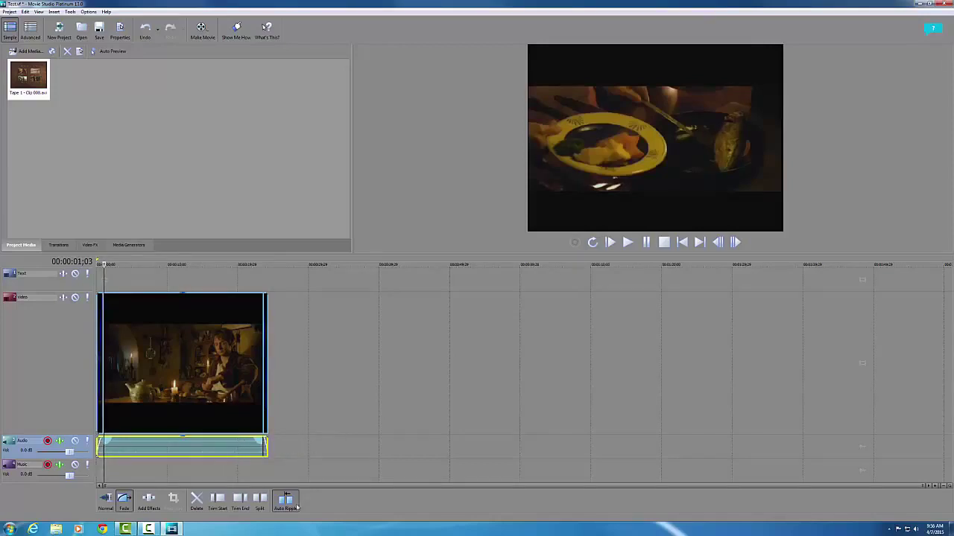
left_click(10, 12)
left_click(30, 69)
Step: Make a loop region spanning the trimmed clip's full length, ending at 00:00:24;09
double_click(192, 349)
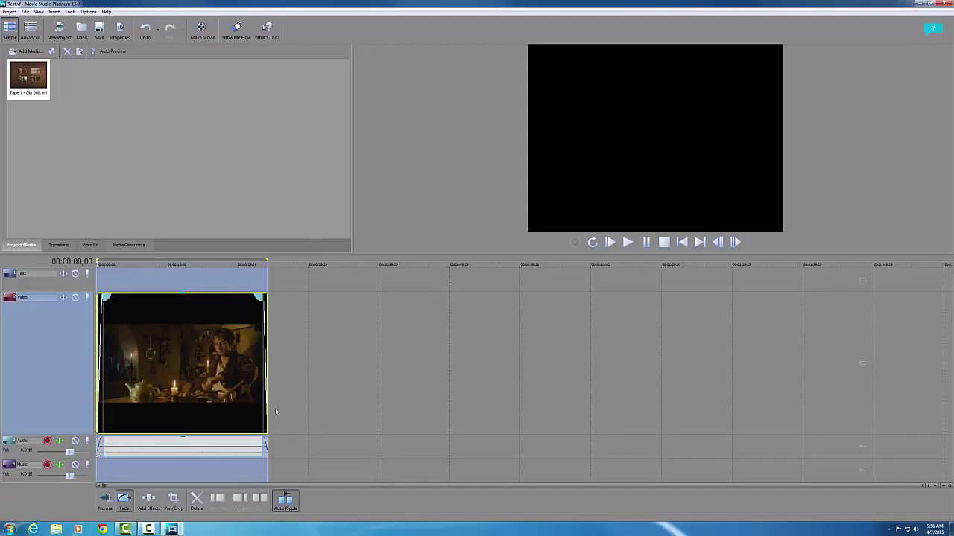
mouse_move(266, 276)
left_mouse_down()
mouse_move(452, 275)
mouse_move(266, 283)
left_mouse_up()
left_click(11, 12)
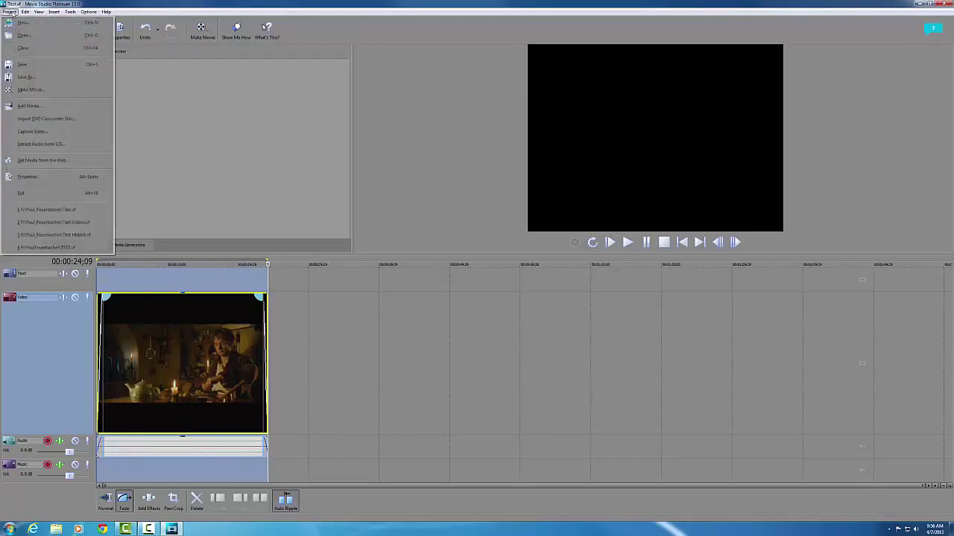
Step: Start Make Movie and choose saving the movie Test to the hard drive as WMV
left_click(30, 91)
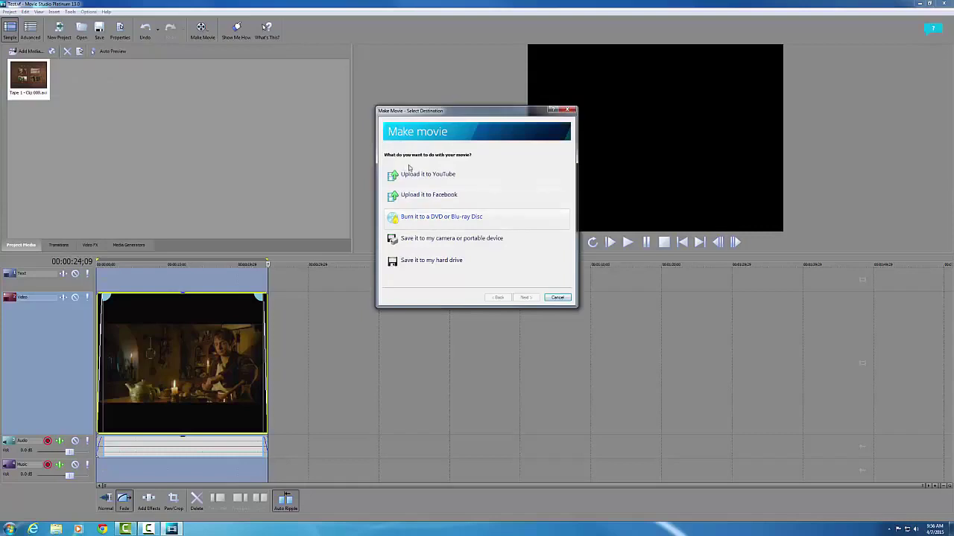
left_click(449, 265)
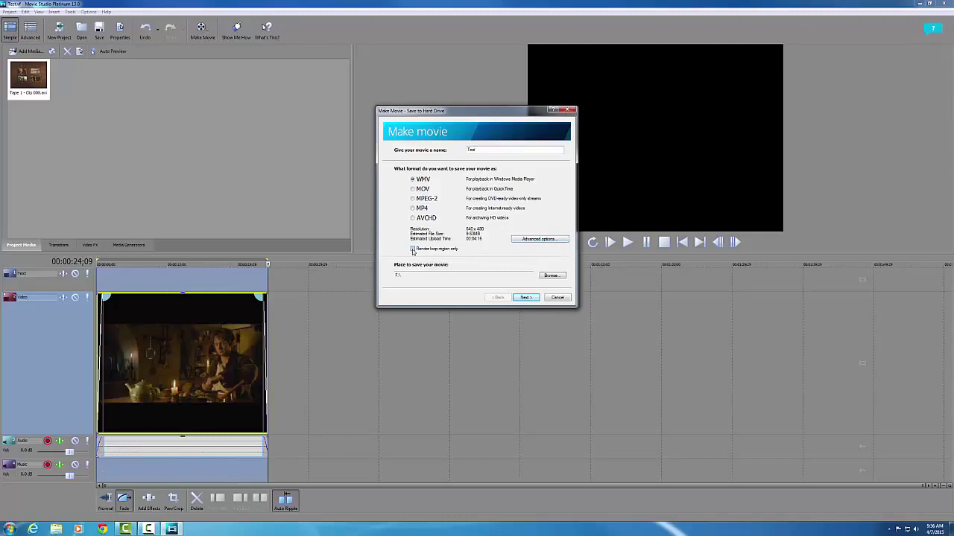
Step: In advanced render settings, pick the Windows Media Video V11 6 Mbps HD 720-30p template
left_click(550, 242)
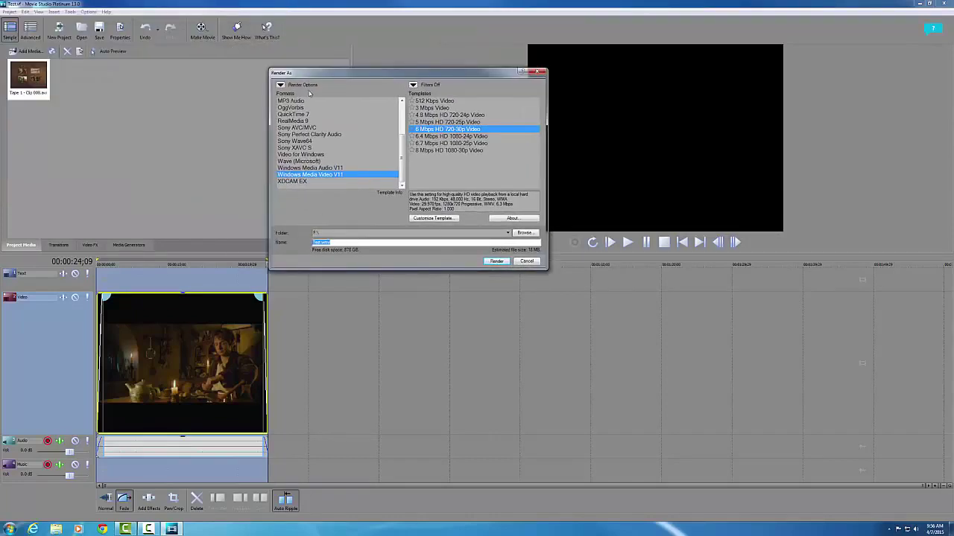
mouse_move(403, 151)
left_mouse_down()
mouse_move(406, 110)
mouse_move(403, 165)
left_mouse_up()
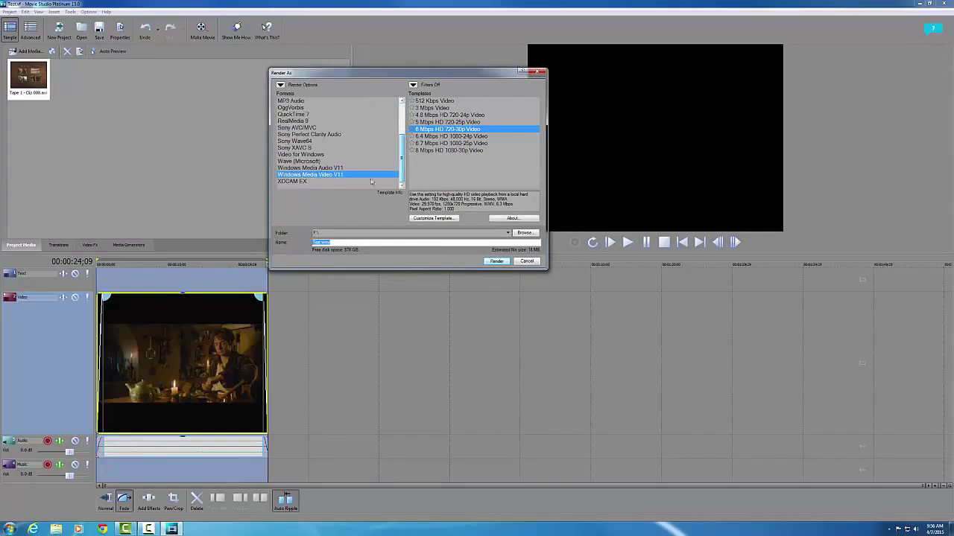
left_click(319, 175)
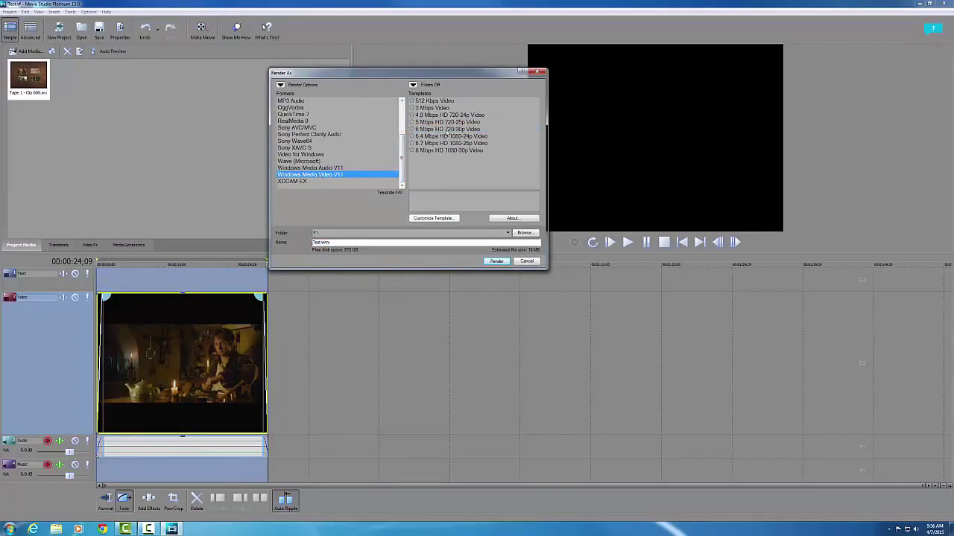
left_click(450, 130)
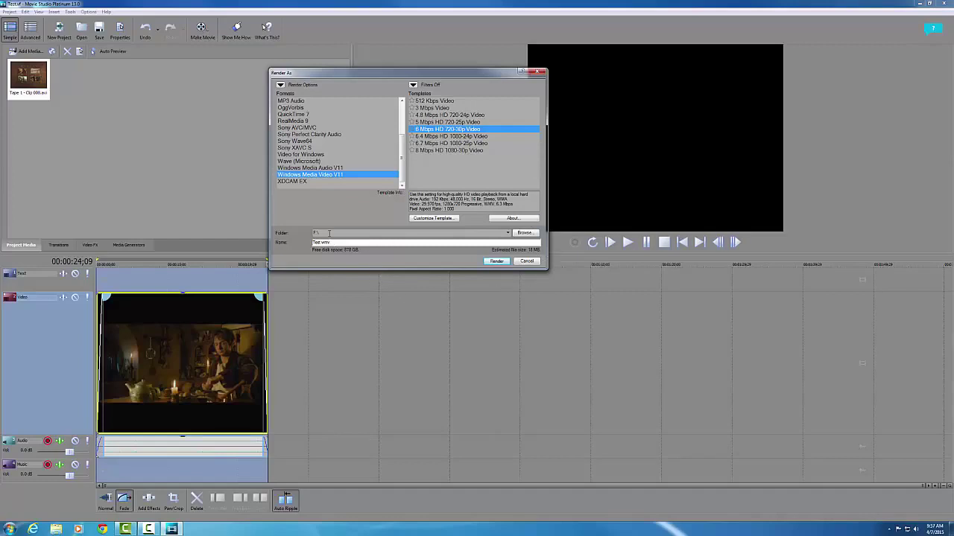
Step: Set the output location to the personal work folder on User Work Disk (F:)
left_click(524, 233)
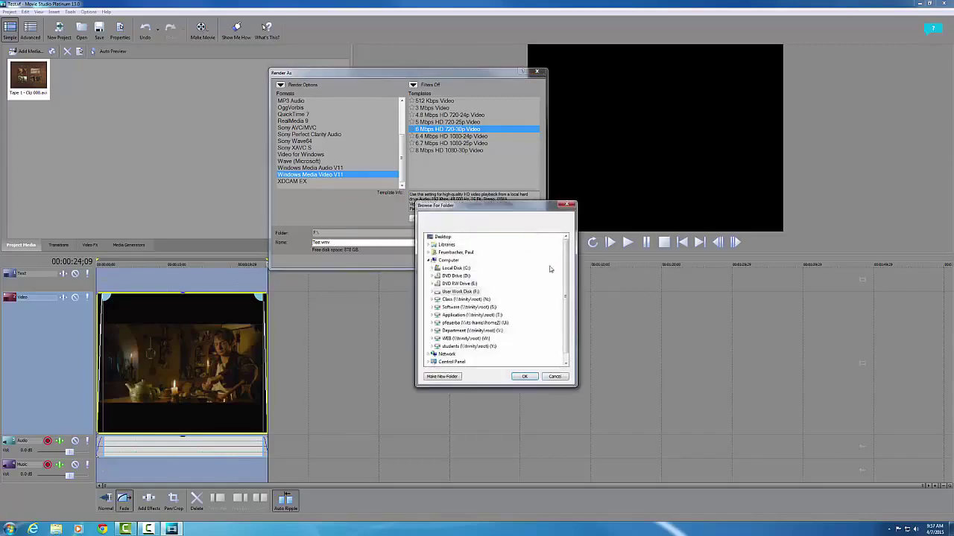
left_click(464, 293)
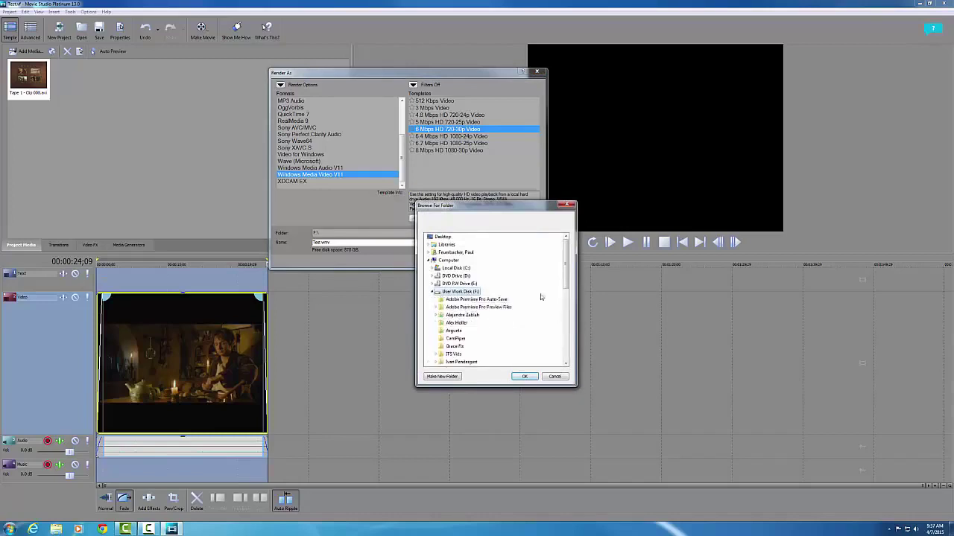
left_click_drag(567, 266, 511, 313)
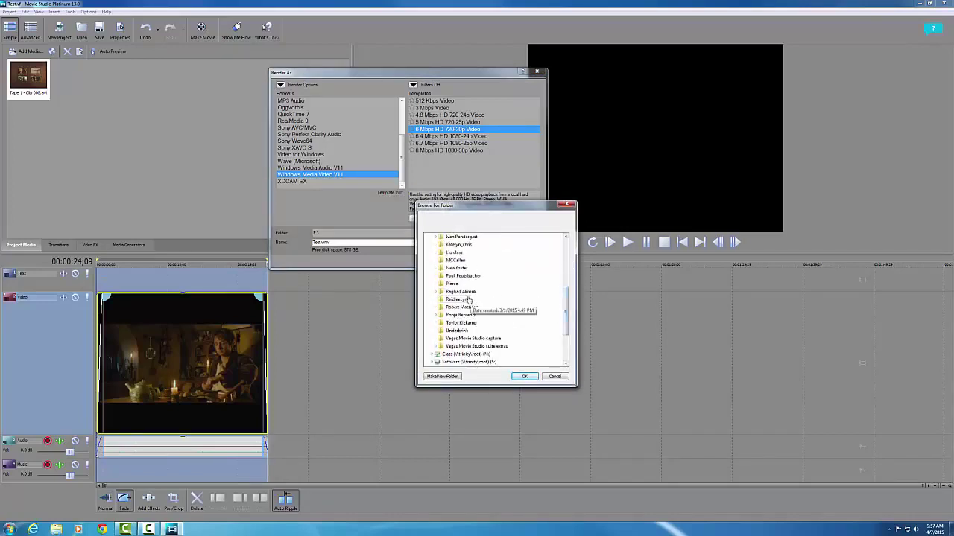
left_click(470, 276)
left_click(525, 377)
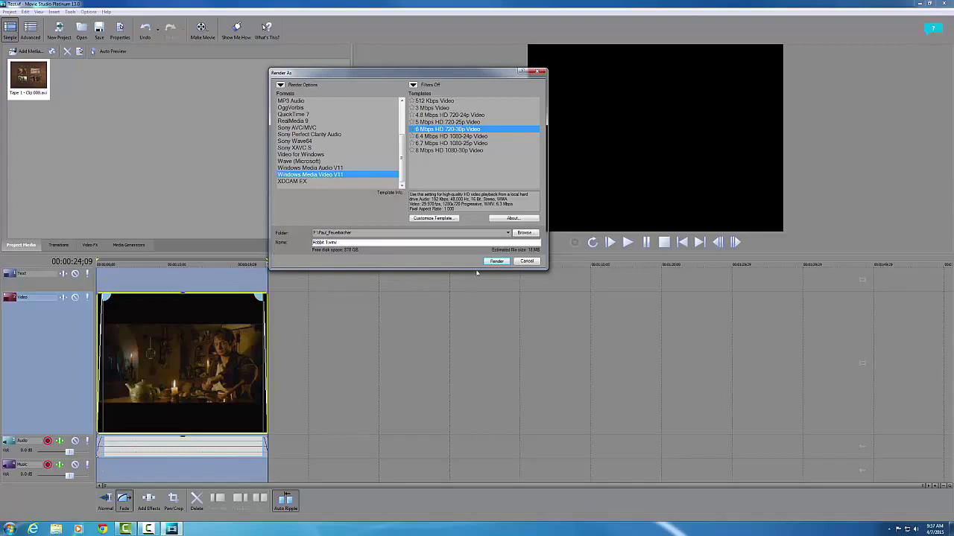
Step: Render Hobbit 1.wmv and let it complete to 100%
left_click(497, 262)
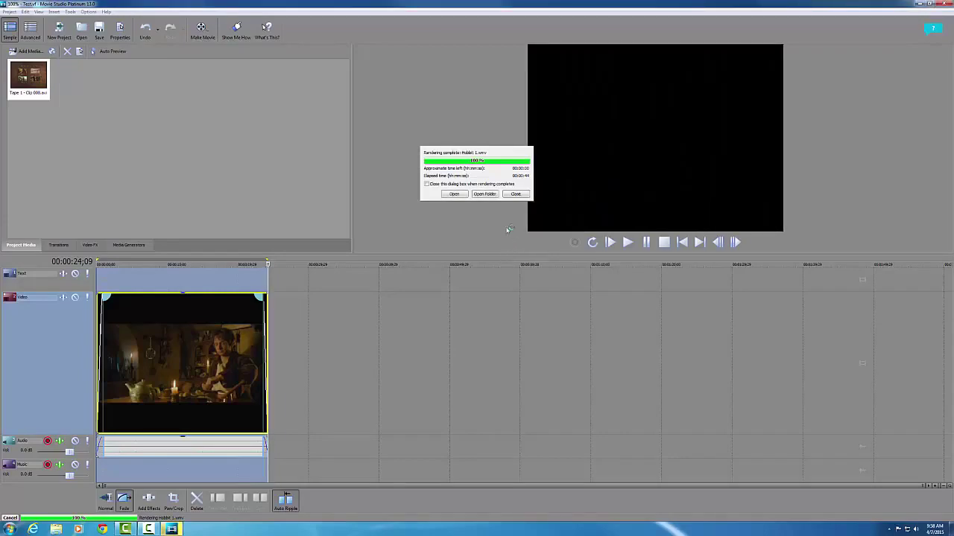
Step: Open the output folder and play Hobbit 1 in Windows Media Player through to the end
left_click(486, 194)
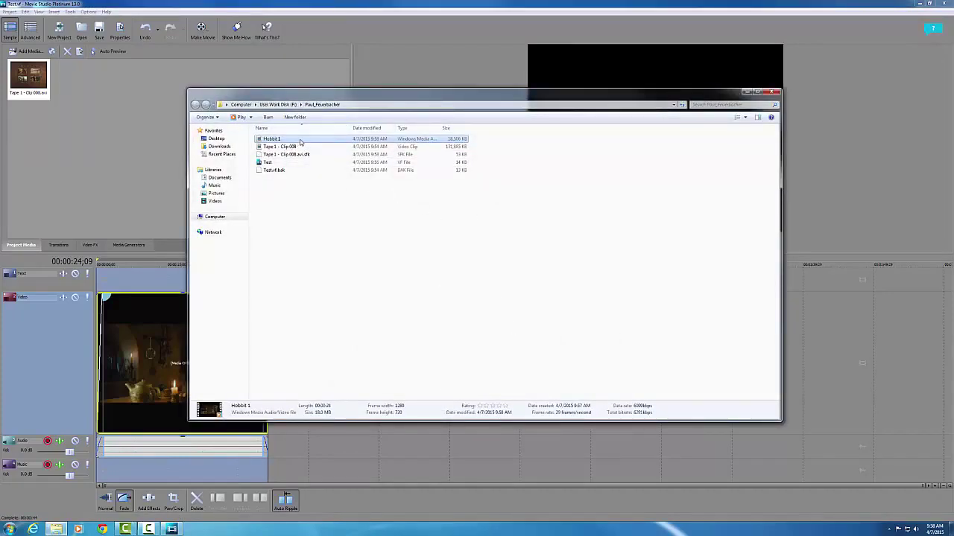
double_click(302, 139)
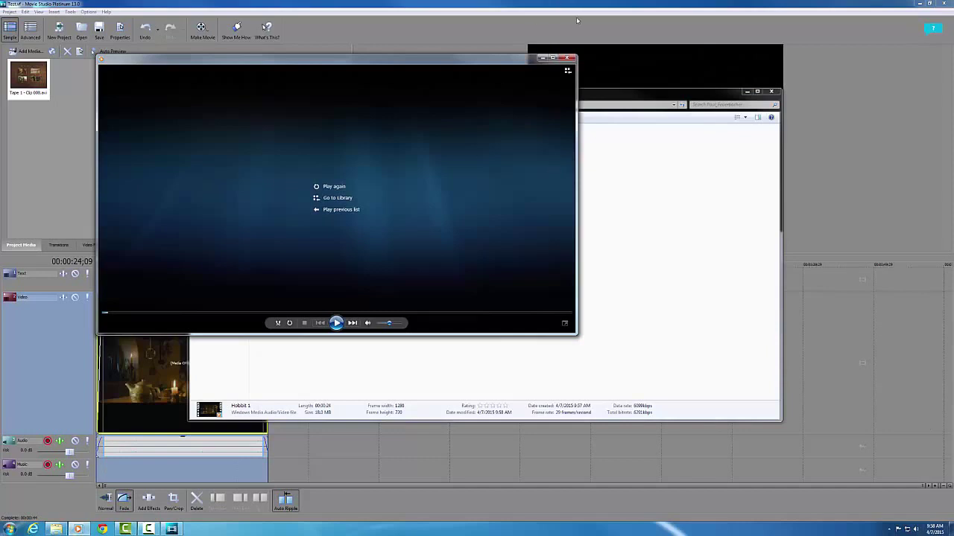
Step: Close Windows Media Player, returning to the F: folder showing Hobbit 1 and the captured clip
left_click(571, 58)
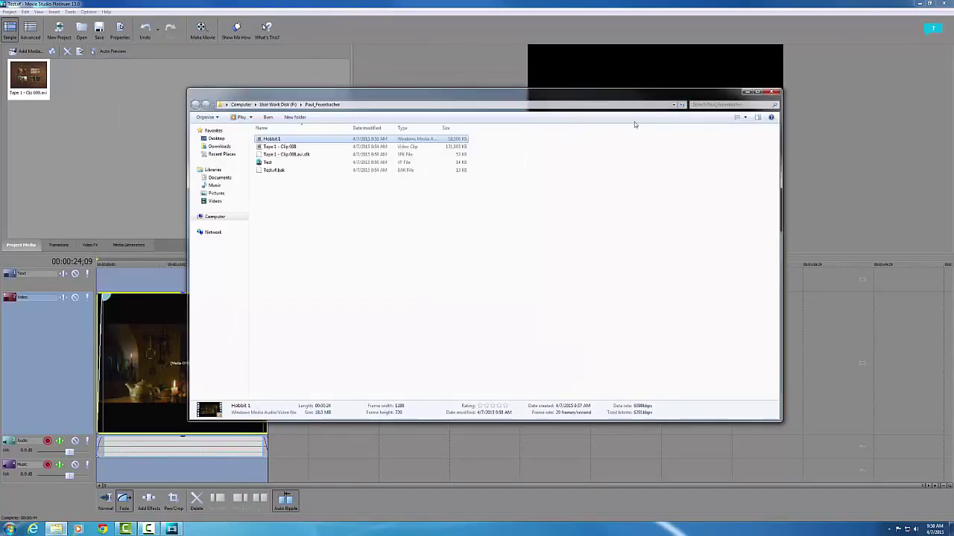